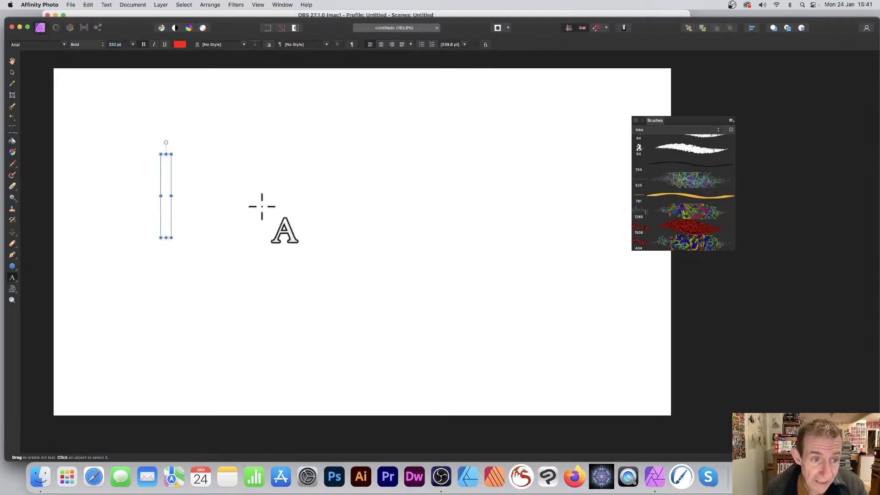
Step: Enter the text "blurry text" and leave text editing
type("blurry text")
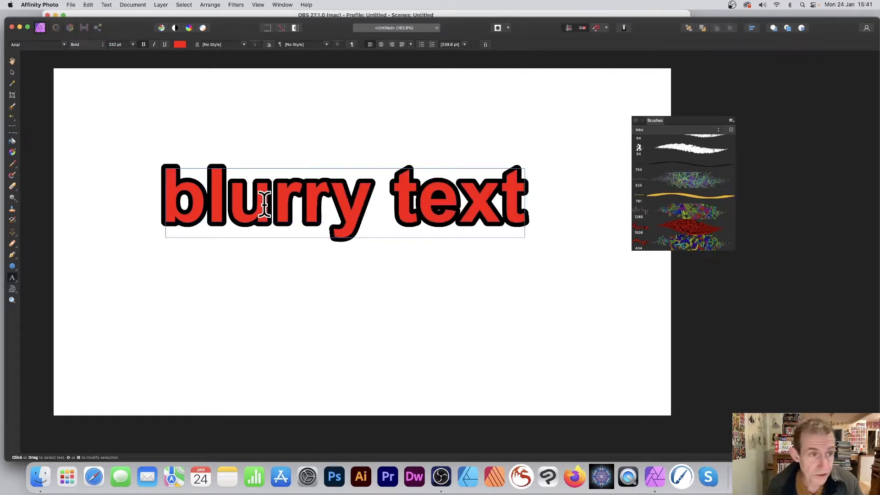
key("Escape")
left_click(12, 72)
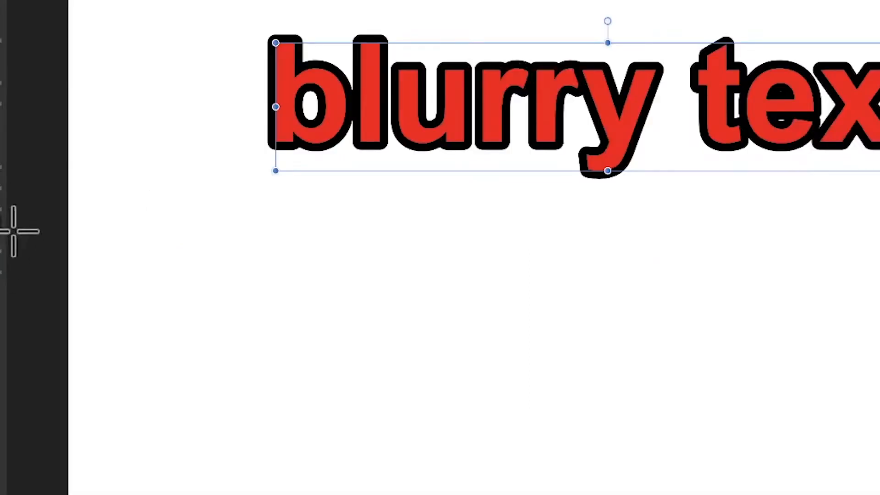
Step: Reduce the text's stroke width to 12 pt
left_click(2, 229)
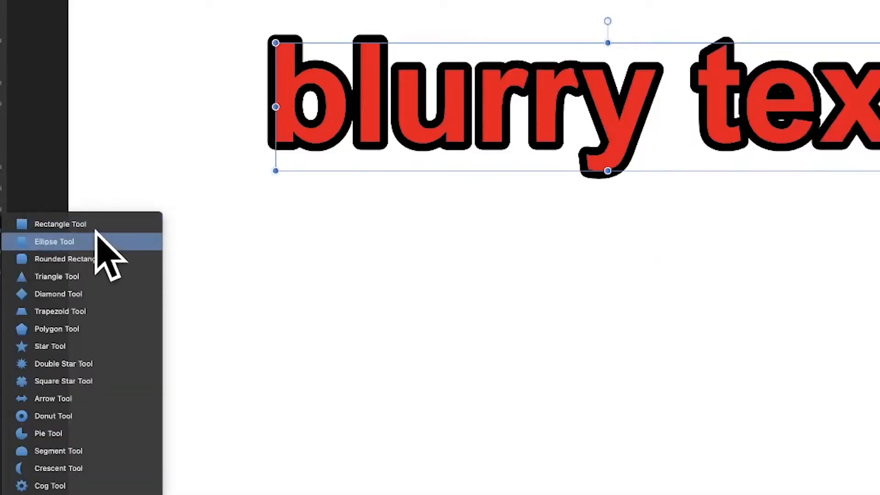
left_click(95, 241)
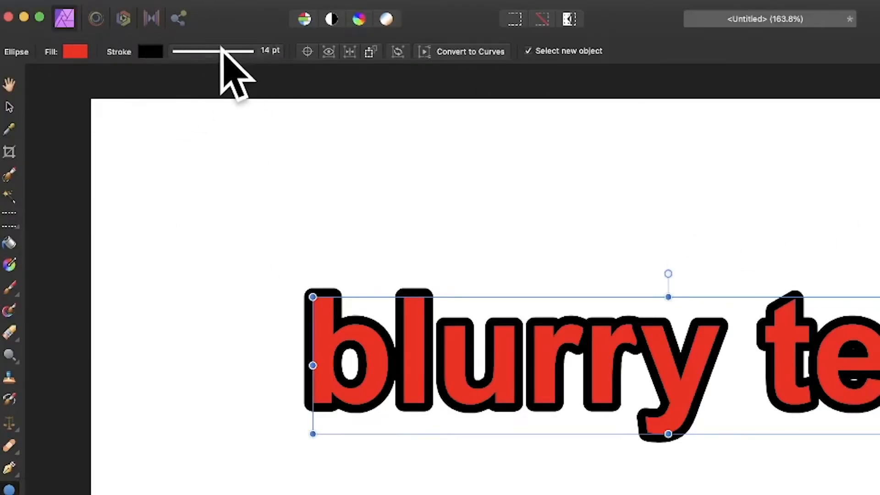
left_click(223, 52)
mouse_move(215, 100)
left_mouse_down()
mouse_move(181, 99)
mouse_move(260, 100)
mouse_move(211, 101)
left_mouse_up()
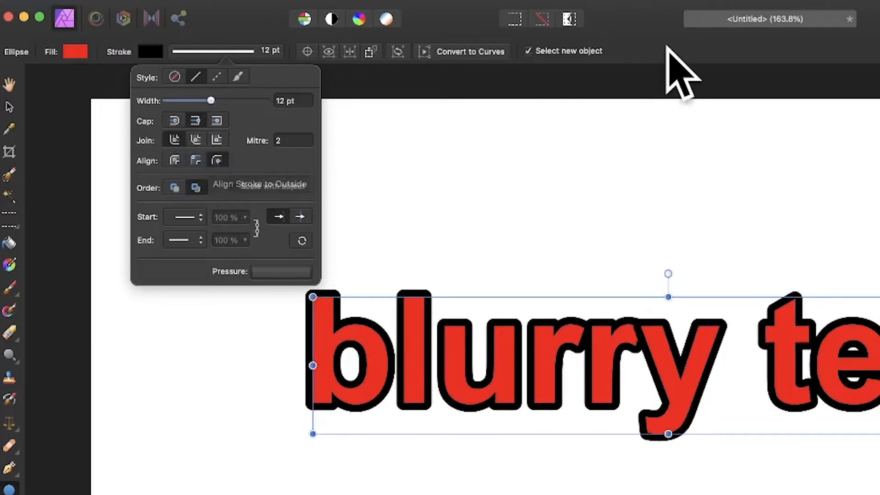
left_click(9, 107)
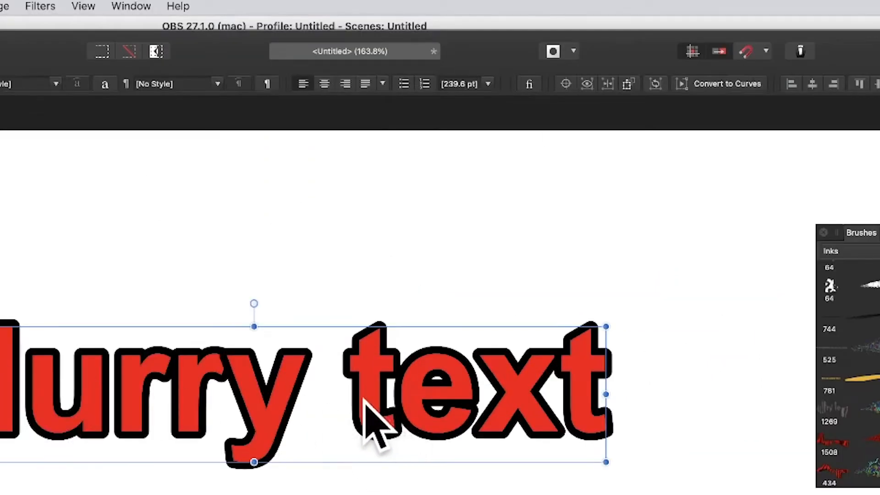
Step: Apply a Gaussian Blur with a 6.3 px radius to the text
left_click(41, 6)
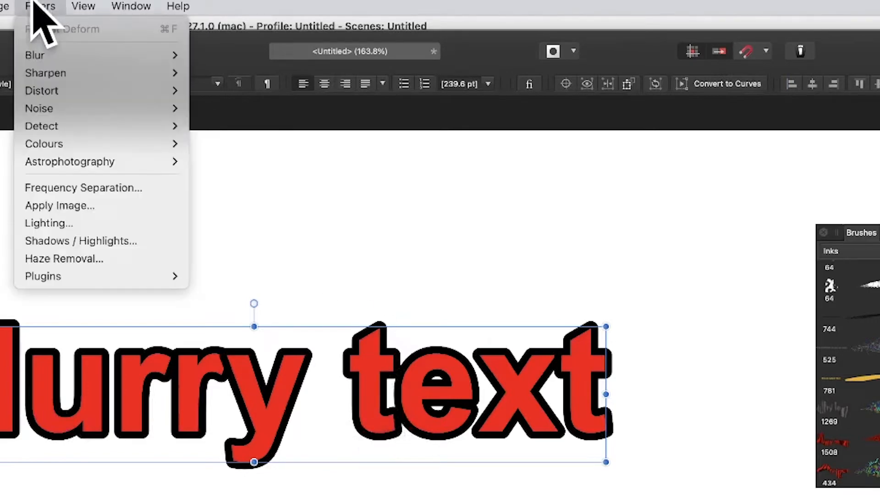
mouse_move(42, 55)
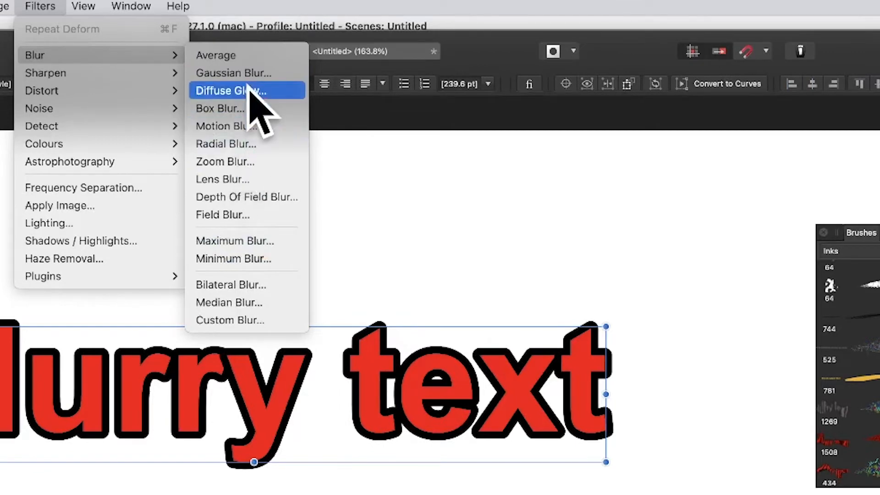
left_click(255, 74)
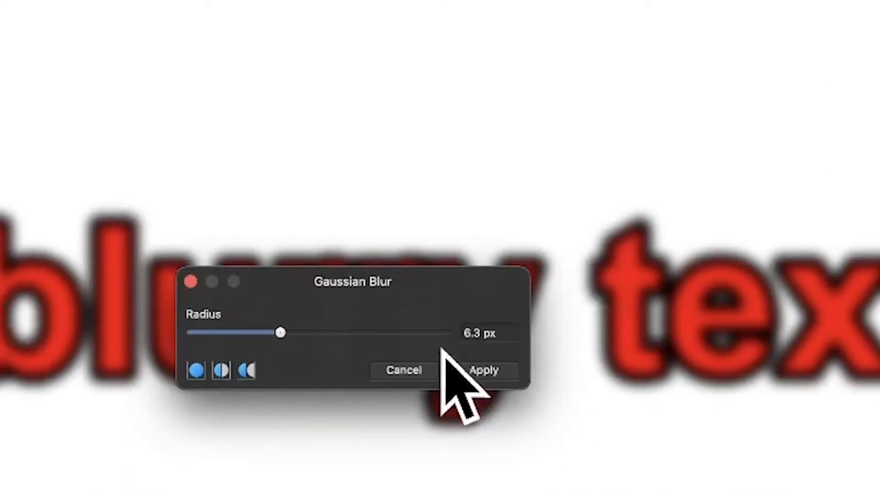
left_click(500, 369)
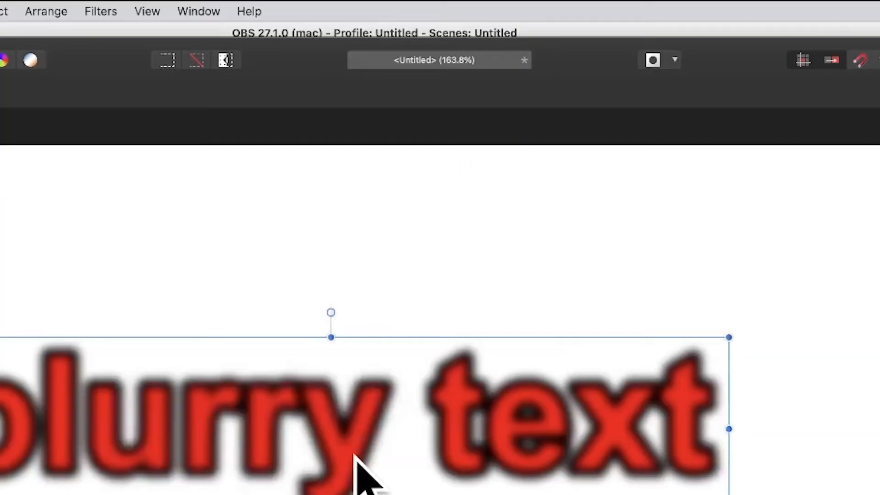
Step: Open the Deform filter and place pins along the middle of the text
left_click(95, 6)
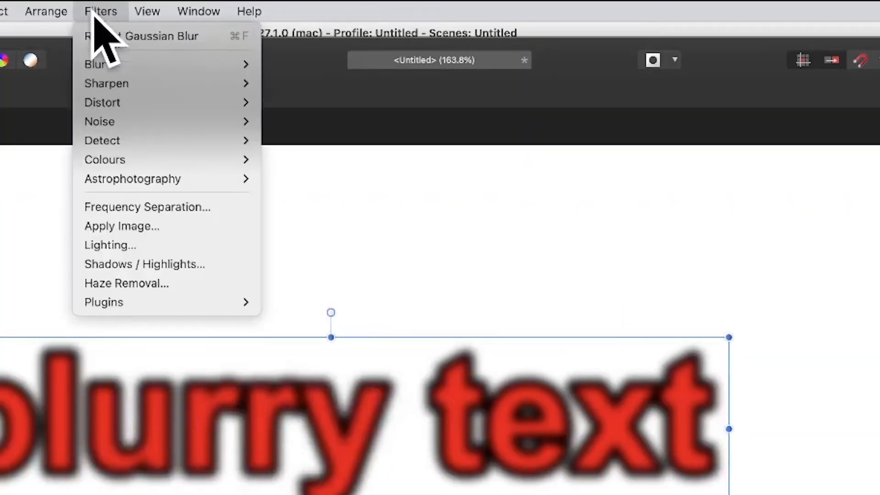
mouse_move(108, 102)
left_click(303, 103)
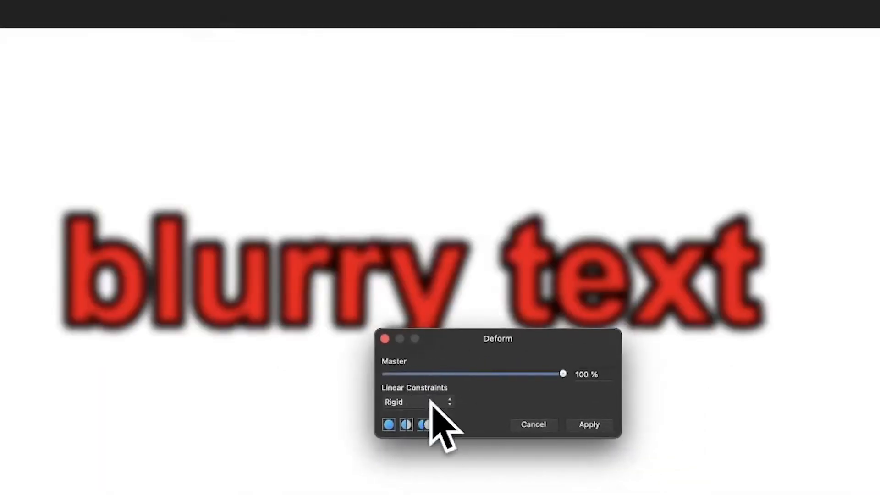
left_click(182, 279)
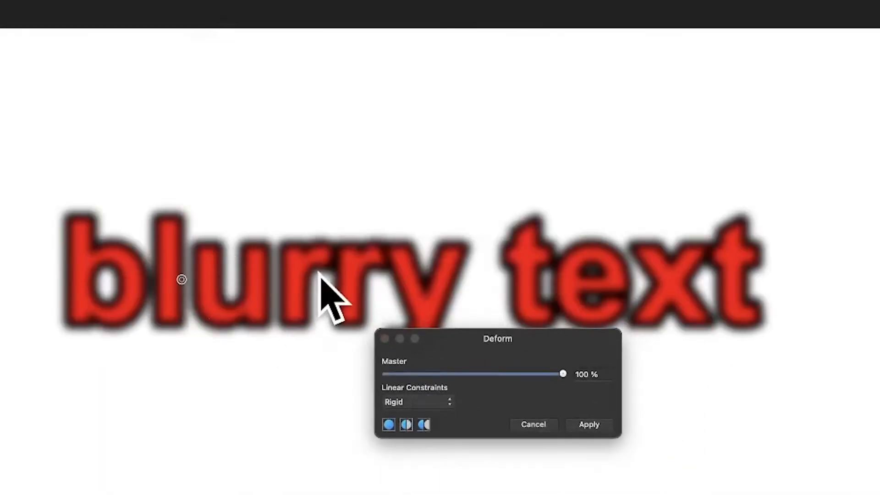
left_click(567, 281)
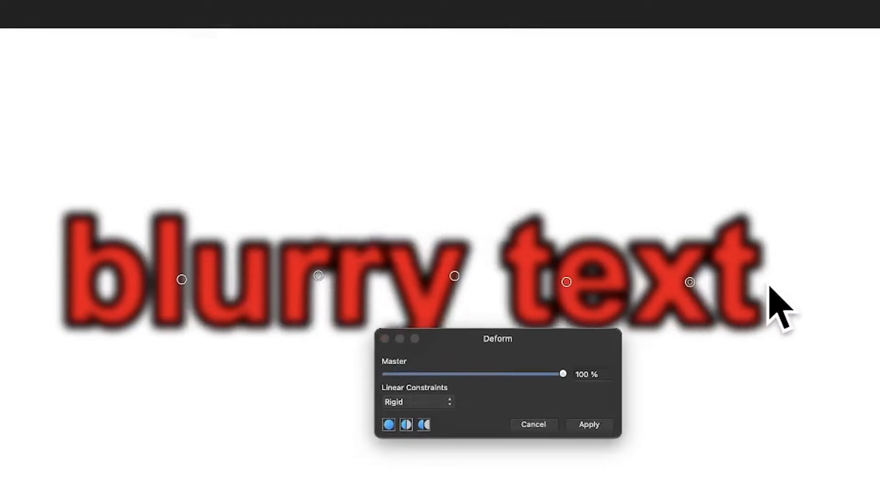
Step: Drag the deform pins to stretch and warp the letters, then apply the deformation
left_click_drag(764, 283, 879, 286)
left_click_drag(182, 279, 72, 282)
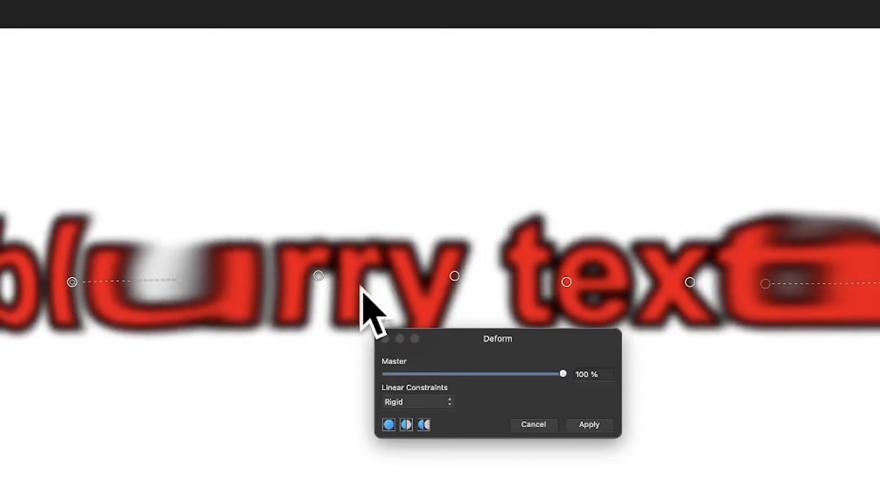
left_click_drag(351, 278, 350, 141)
left_click(183, 257)
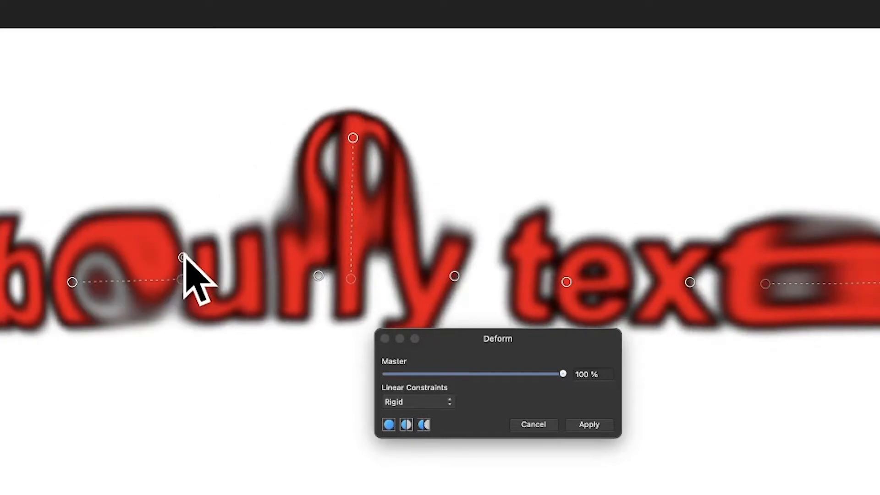
left_click_drag(183, 257, 18, 363)
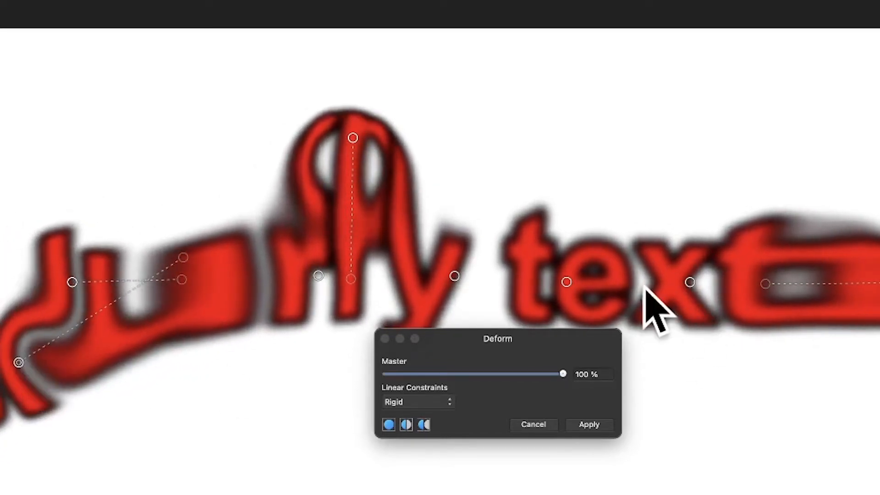
left_click_drag(643, 281, 642, 161)
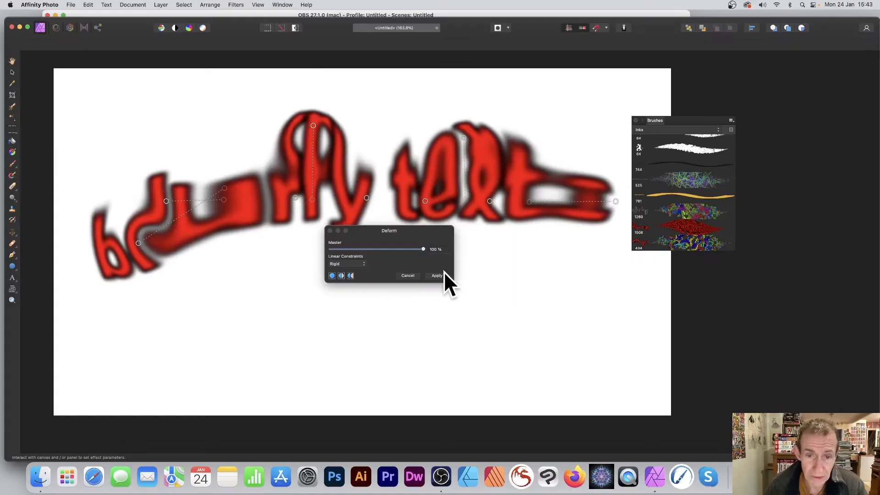
left_click(441, 276)
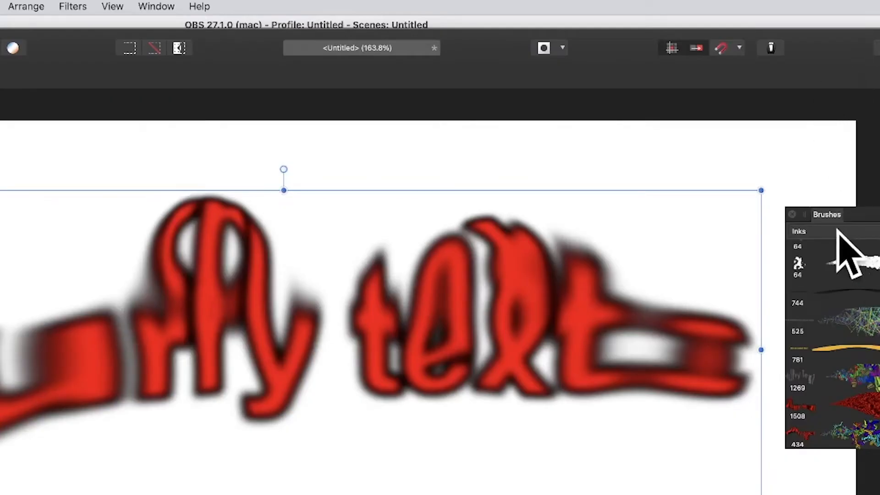
Step: Create a new brush from the selected warped text, then delete the text from the canvas
left_click(115, 6)
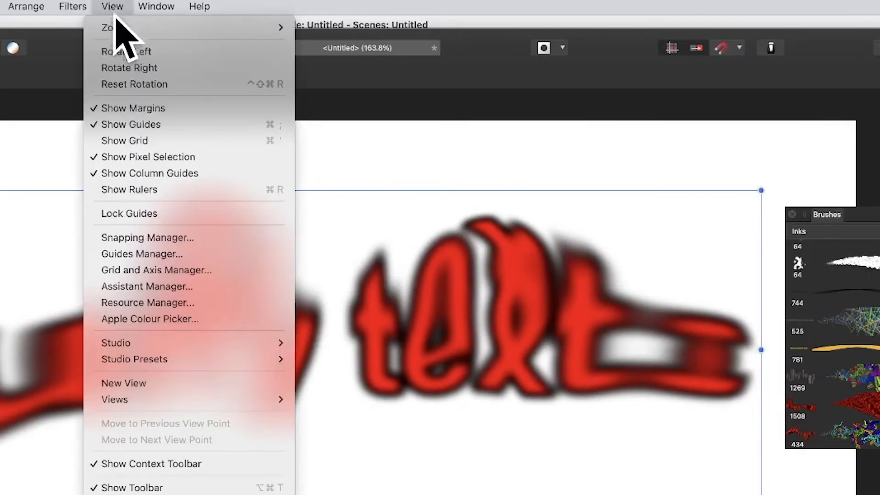
mouse_move(179, 343)
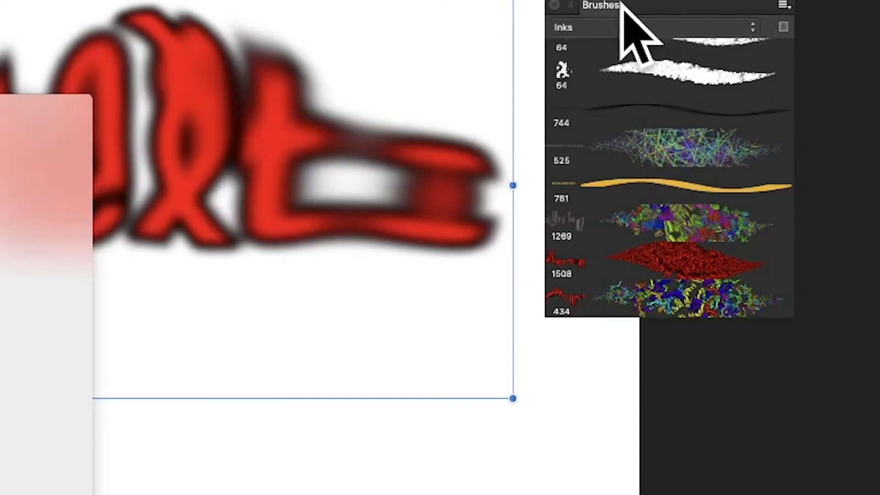
left_click(844, 213)
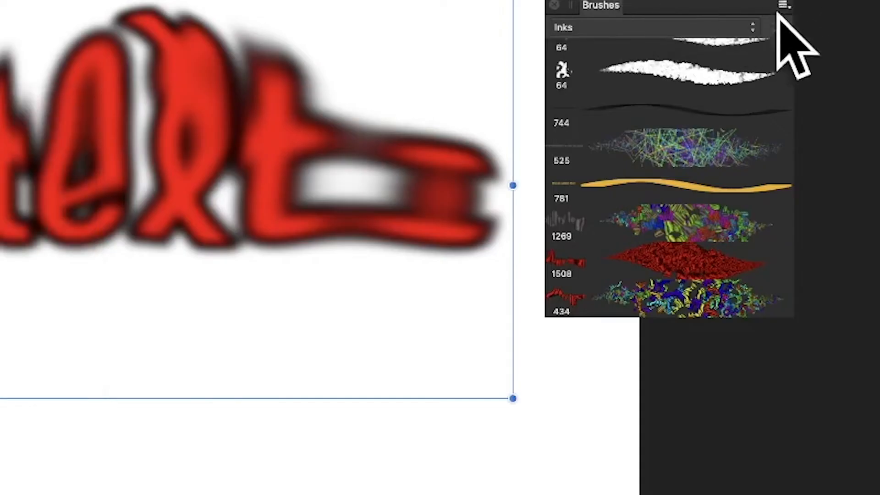
left_click(783, 5)
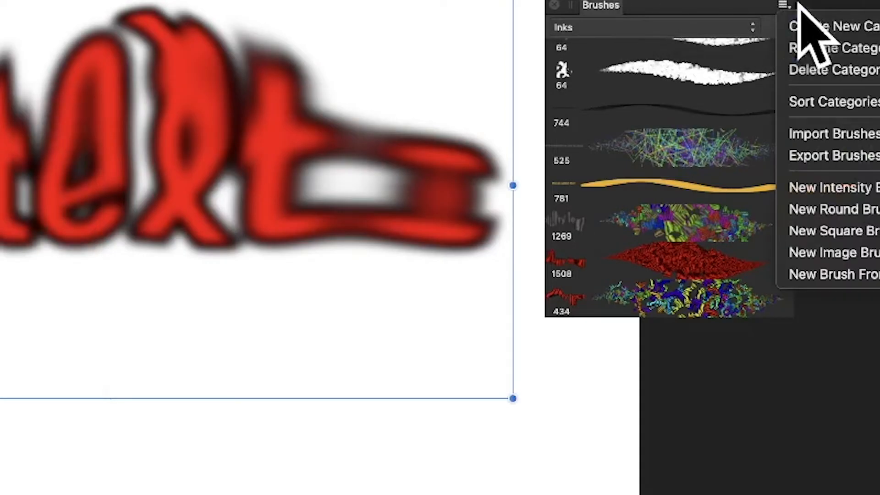
left_click(835, 275)
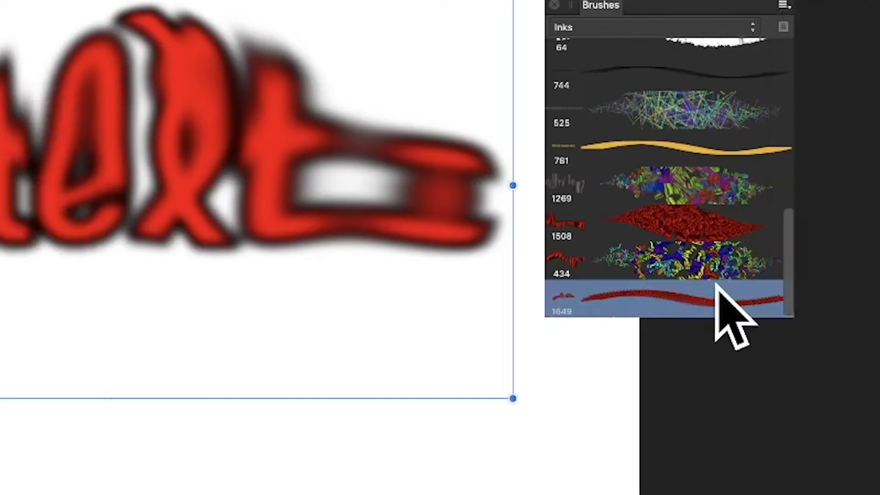
key("Delete")
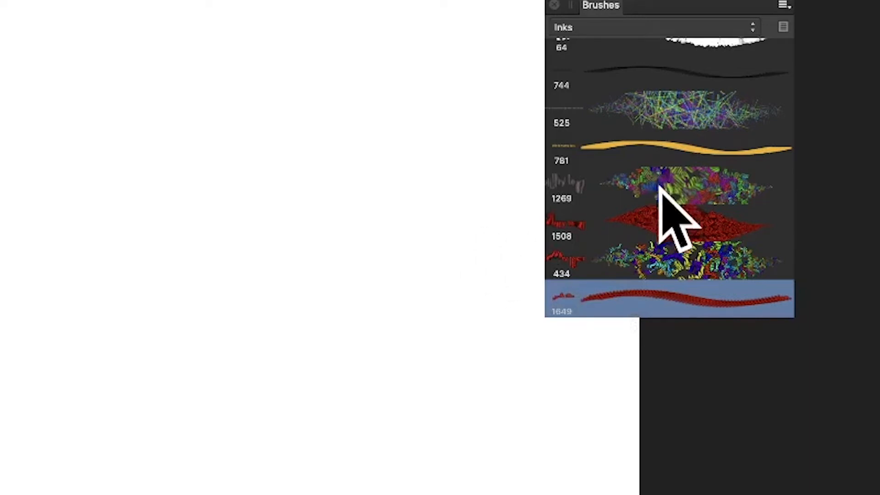
Step: Open the new brush for editing and set its size to 533.2 px, lowering its spacing slightly
double_click(637, 299)
left_click(173, 181)
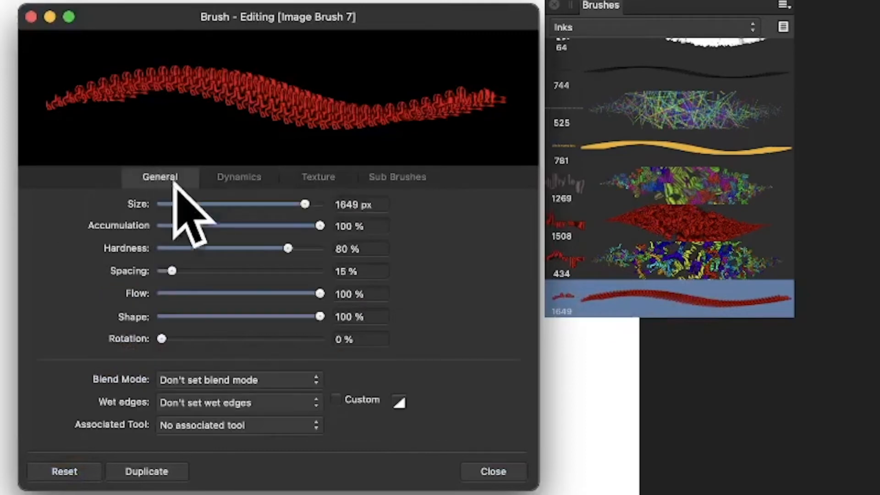
left_click_drag(303, 204, 293, 205)
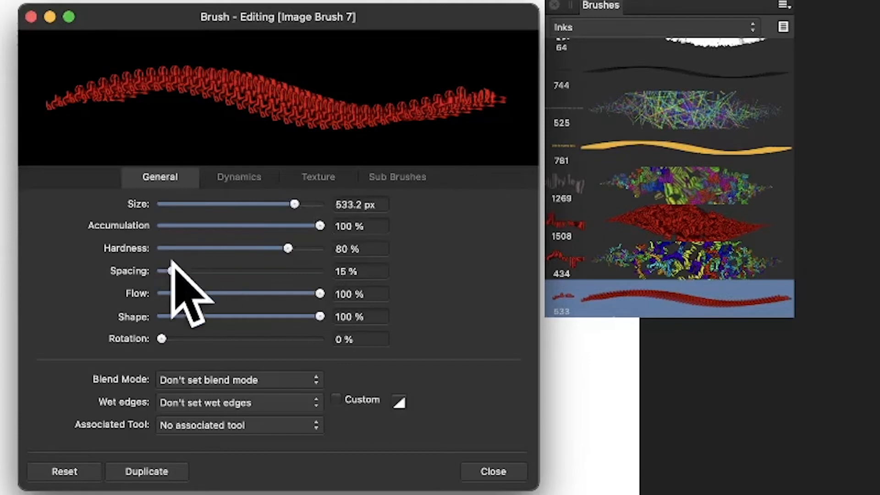
left_click_drag(172, 271, 166, 270)
Step: Set the brush dynamics: size jitter 89%, rotation jitter 100%, scatter X 188% and scatter Y 331%
left_click(238, 177)
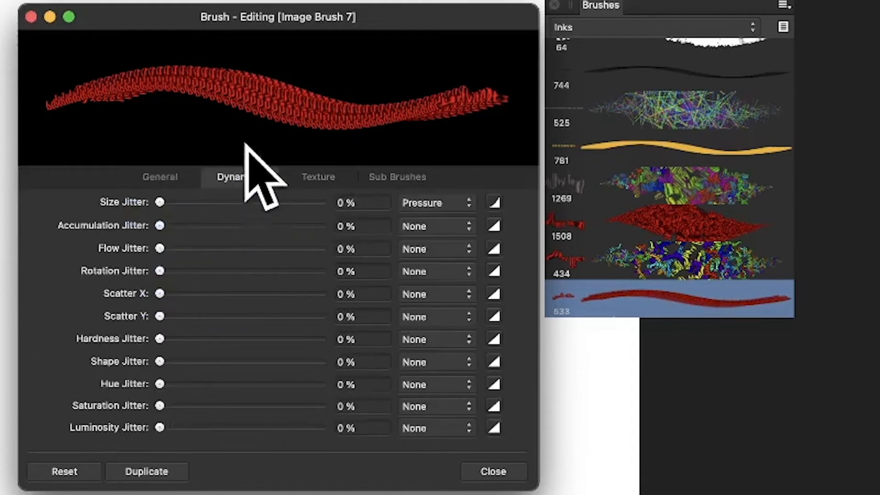
left_click_drag(207, 203, 304, 202)
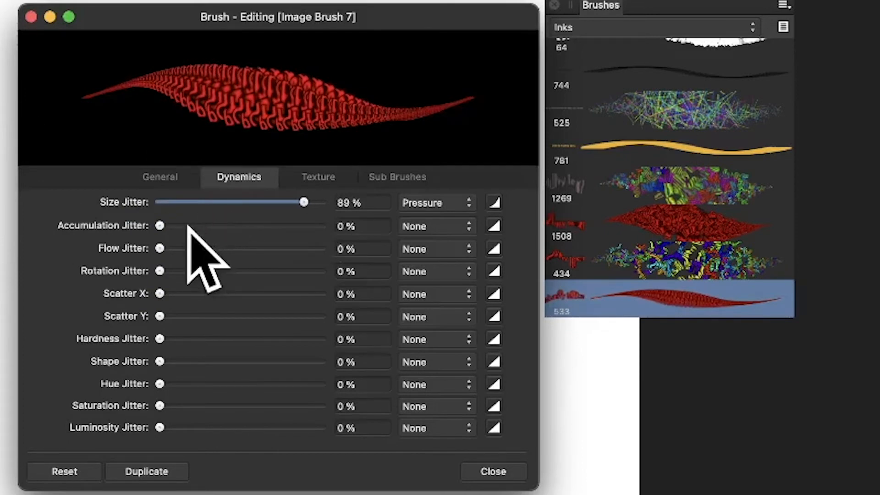
left_click_drag(189, 271, 324, 271)
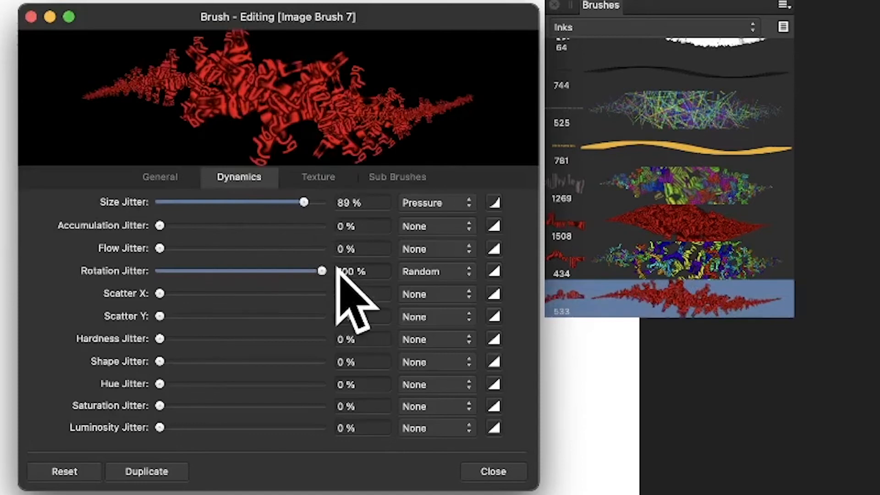
mouse_move(191, 293)
left_mouse_down()
mouse_move(210, 289)
mouse_move(236, 317)
left_mouse_up()
left_click_drag(236, 316, 294, 308)
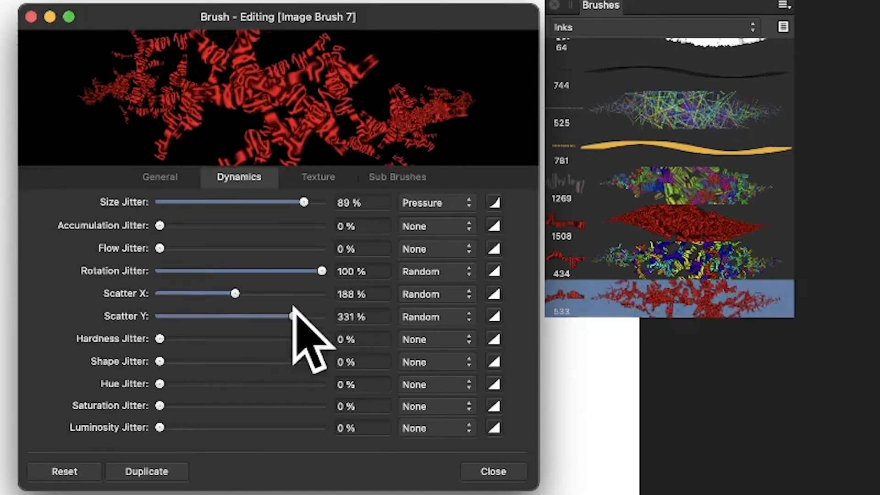
Step: Set hue jitter to 94% and saturation jitter to 61%, then close the brush editor
left_click_drag(160, 384, 311, 384)
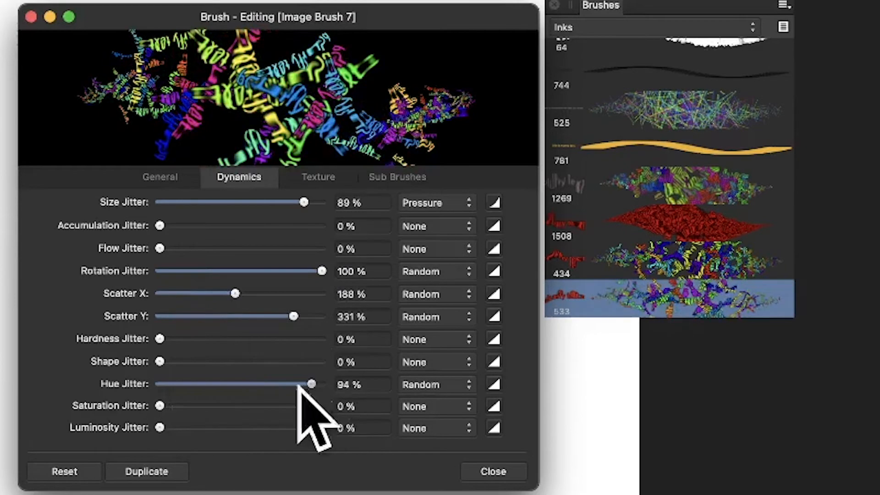
left_click_drag(160, 406, 264, 411)
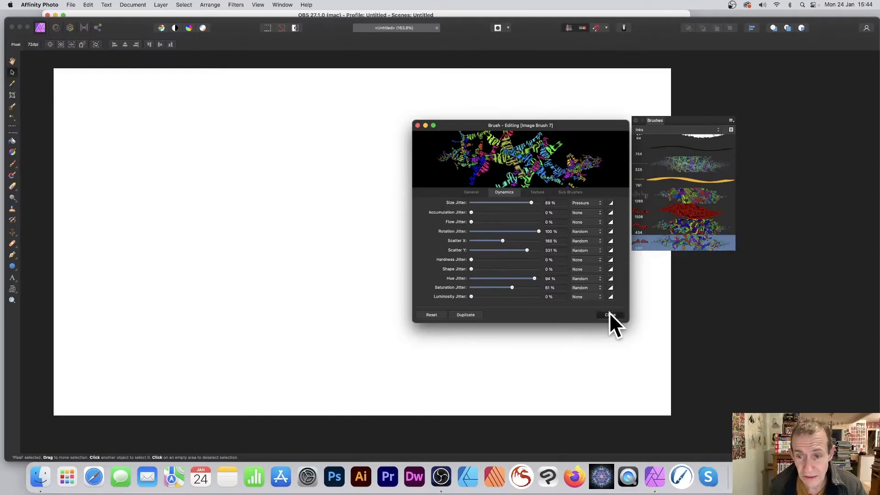
left_click(493, 471)
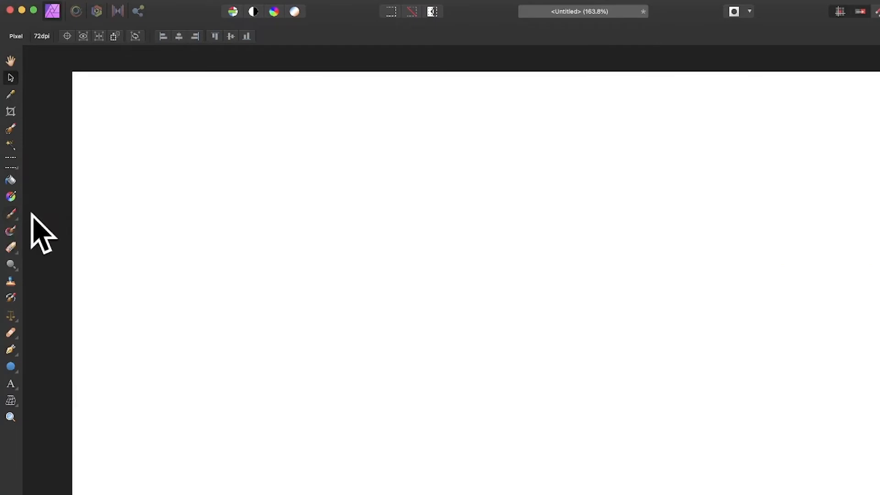
Step: Switch to the Paint Brush Tool and paint strokes with the new text brush until the whole canvas is covered
left_click(11, 213)
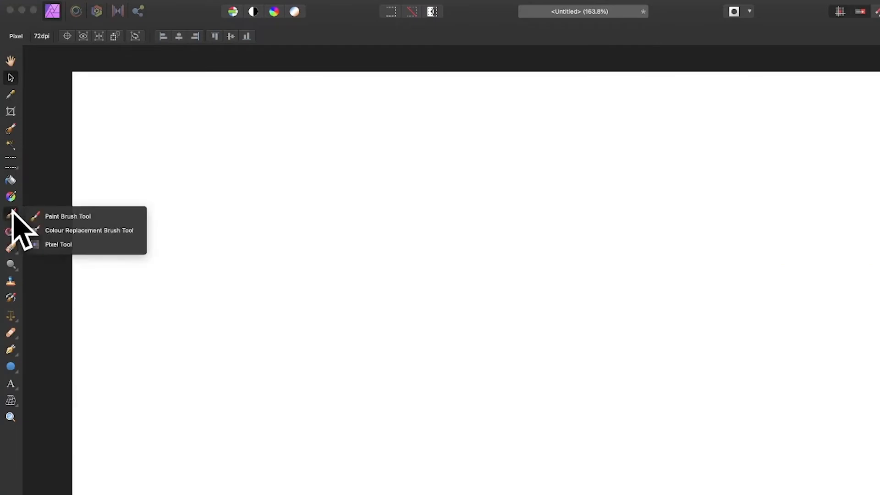
left_click(95, 216)
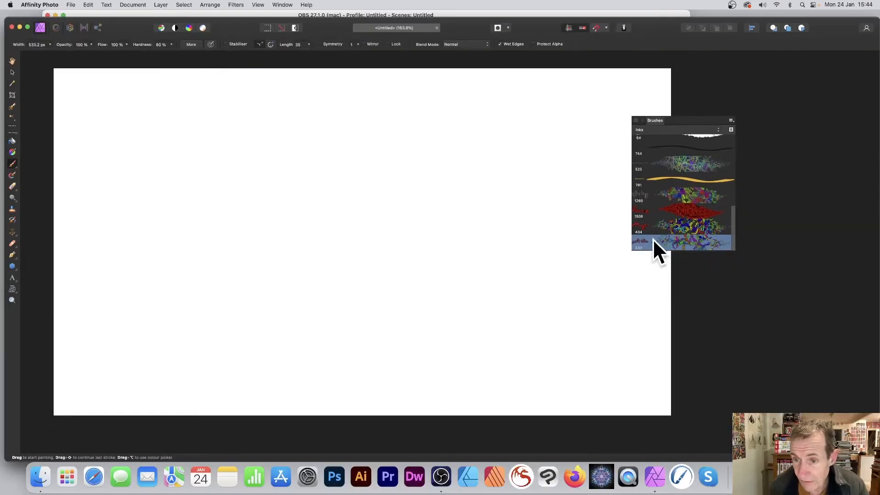
key("bracketleft")
key("bracketleft")
key("bracketleft")
key("bracketleft")
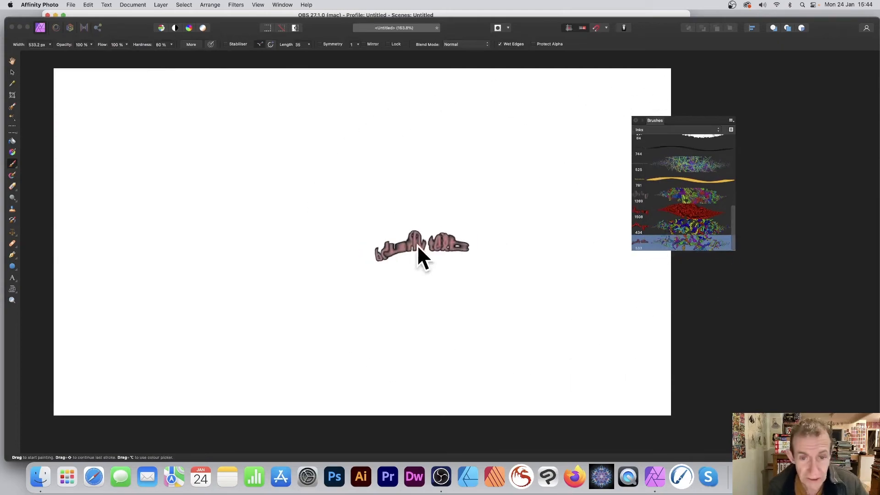
mouse_move(45, 142)
left_mouse_down()
mouse_move(128, 92)
mouse_move(214, 163)
mouse_move(133, 184)
mouse_move(290, 181)
mouse_move(317, 234)
mouse_move(517, 166)
mouse_move(435, 228)
mouse_move(520, 141)
mouse_move(395, 195)
mouse_move(416, 344)
mouse_move(160, 310)
mouse_move(21, 237)
mouse_move(0, 147)
left_mouse_up()
mouse_move(55, 206)
left_mouse_down()
mouse_move(78, 177)
mouse_move(462, 117)
mouse_move(462, 186)
mouse_move(665, 30)
mouse_move(599, 137)
mouse_move(433, 285)
mouse_move(344, 463)
mouse_move(349, 415)
mouse_move(0, 353)
mouse_move(0, 137)
mouse_move(0, 243)
mouse_move(215, 197)
mouse_move(403, 266)
mouse_move(599, 167)
mouse_move(487, 280)
mouse_move(30, 138)
mouse_move(344, 49)
mouse_move(61, 390)
mouse_move(192, 335)
mouse_move(697, 335)
mouse_move(741, 238)
left_mouse_up()
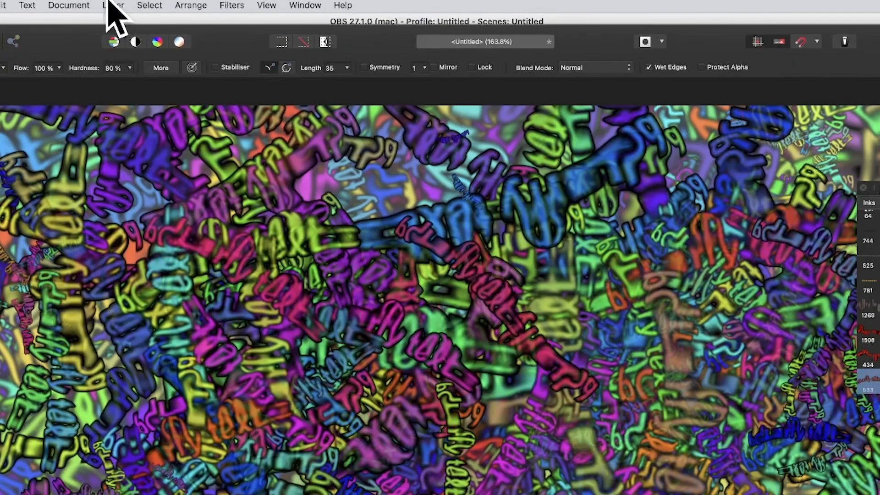
Step: Add a Levels adjustment layer with black level 12%, gamma 0.646 and white level 61%
left_click(113, 6)
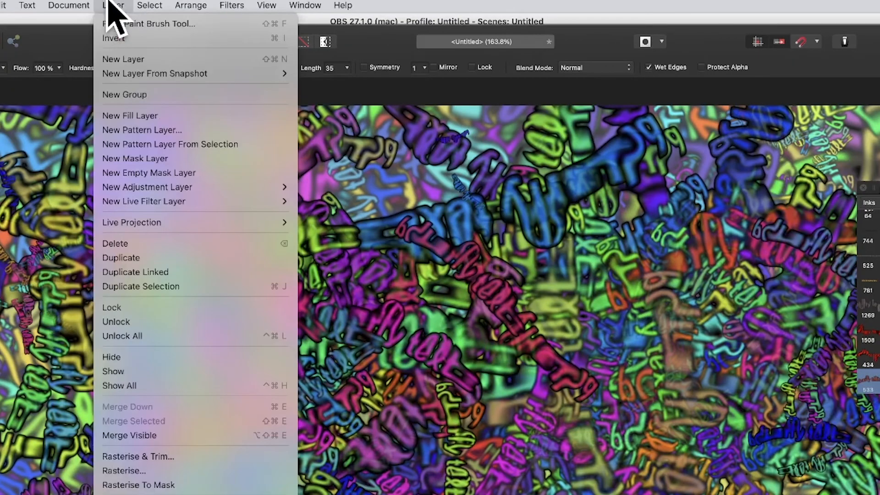
mouse_move(134, 188)
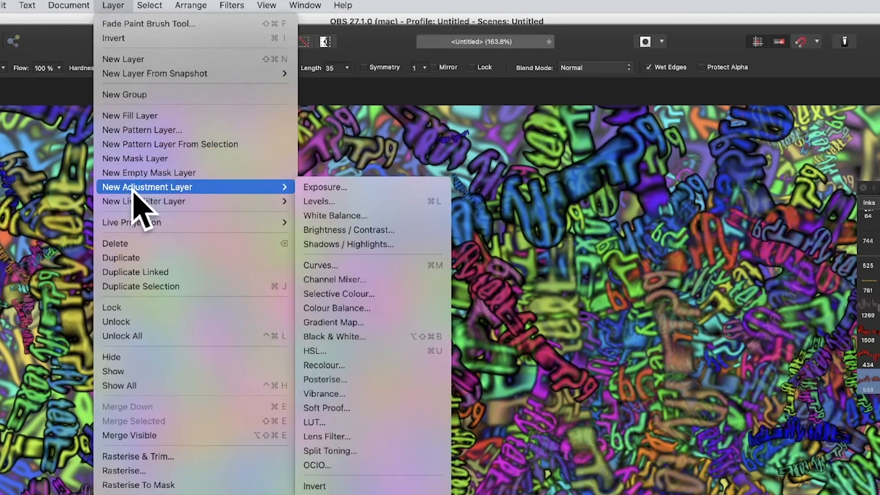
left_click(386, 201)
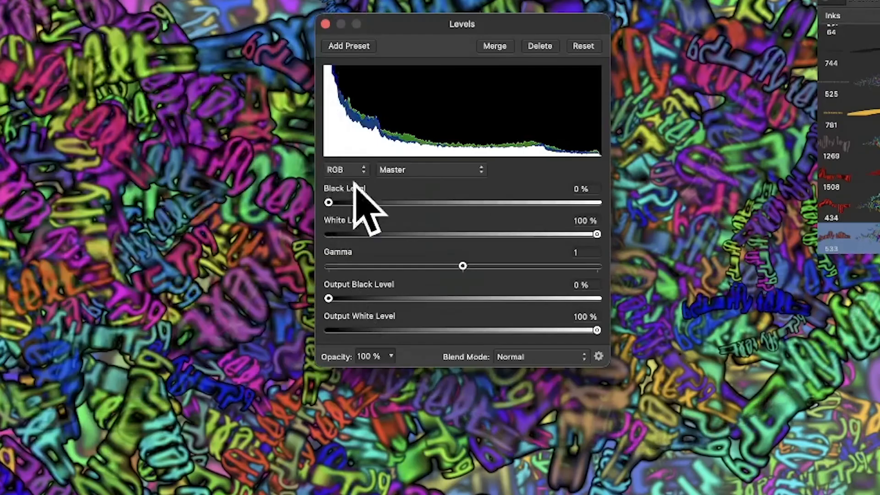
left_click_drag(488, 351, 504, 351)
left_click_drag(377, 202, 361, 202)
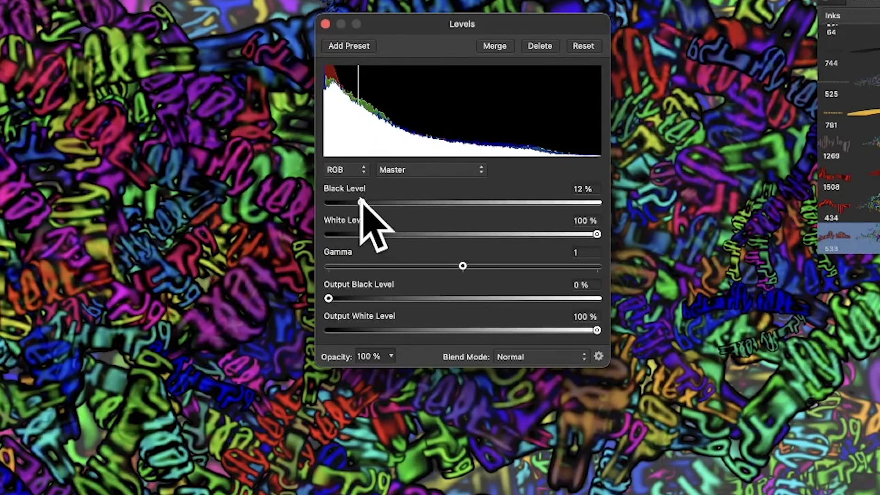
left_click_drag(463, 266, 412, 259)
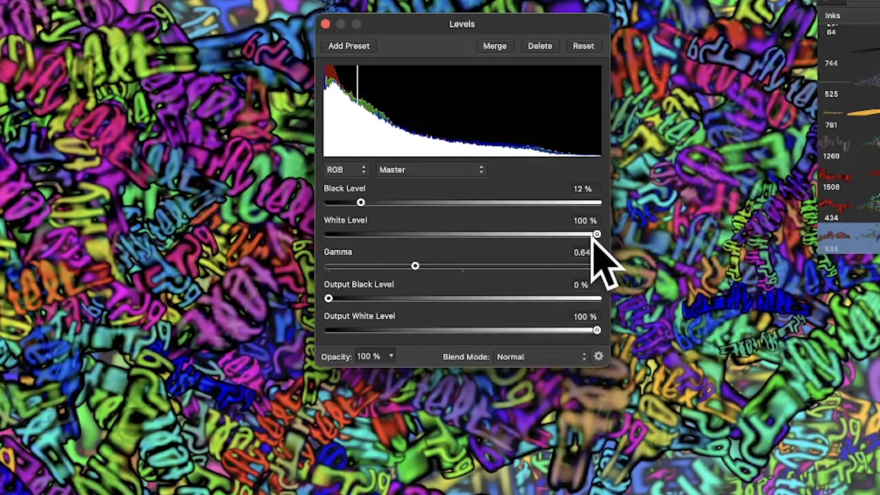
left_click_drag(596, 234, 490, 226)
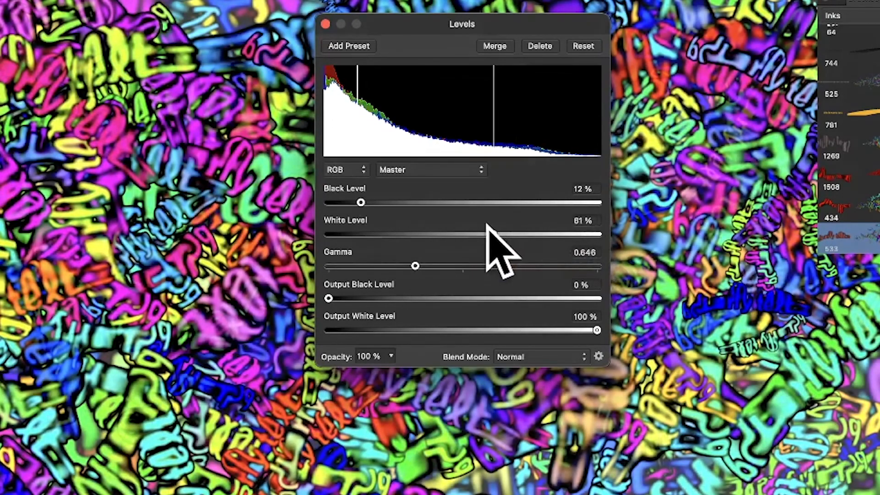
Step: Set the Levels adjustment's blend mode to Colour Burn and close the Levels dialog
left_click(568, 361)
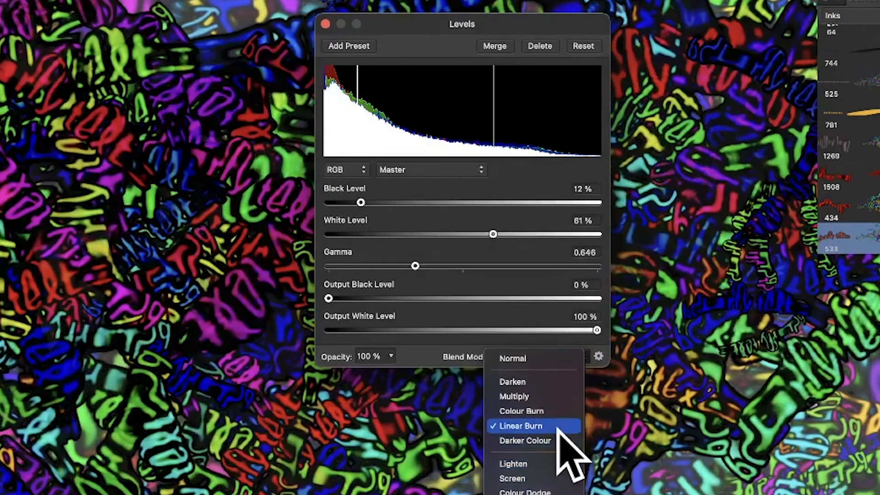
left_click(561, 410)
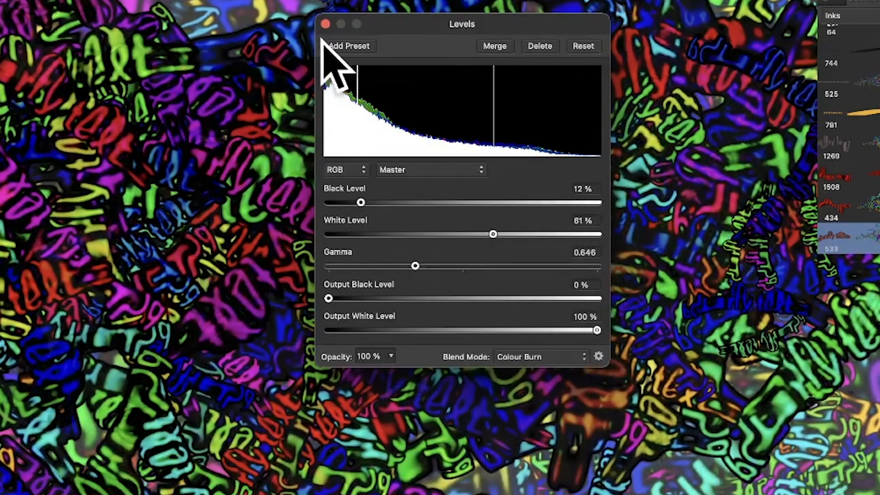
left_click(325, 23)
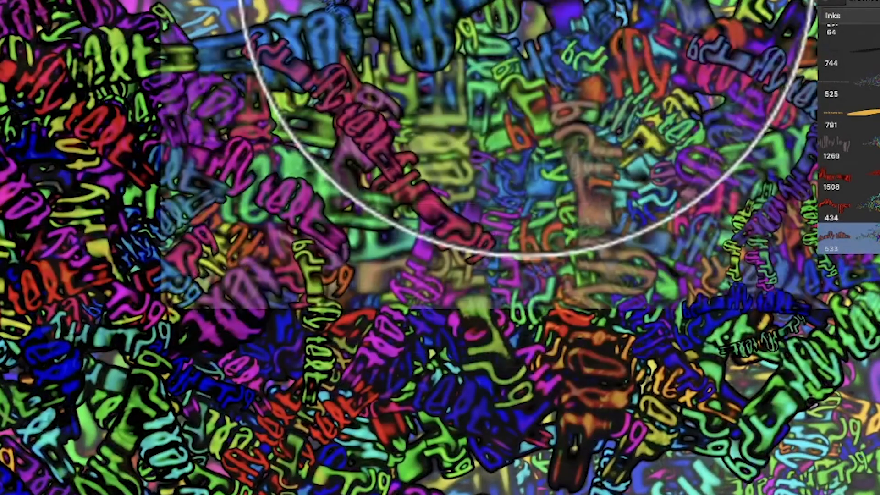